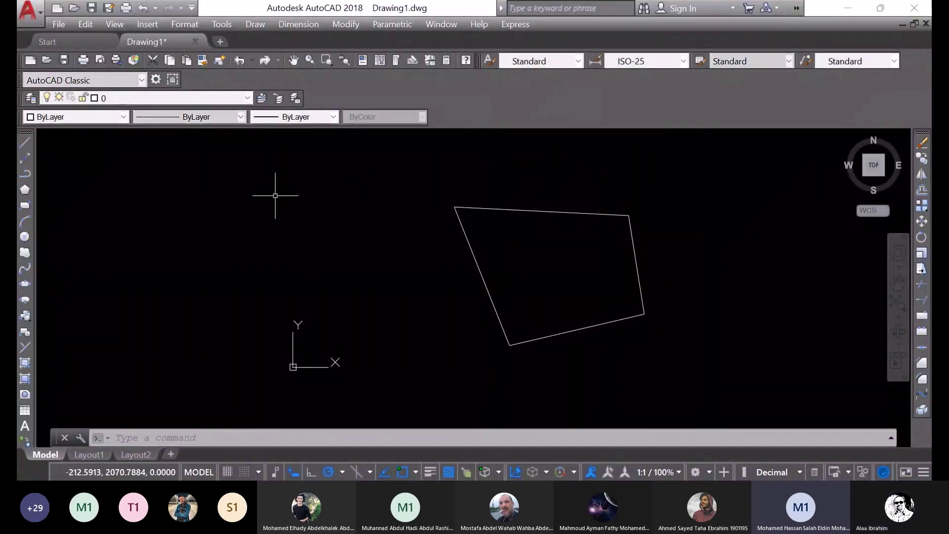
- Erase all four lines of the existing quadrilateral
scroll(275, 196, "up", 2)
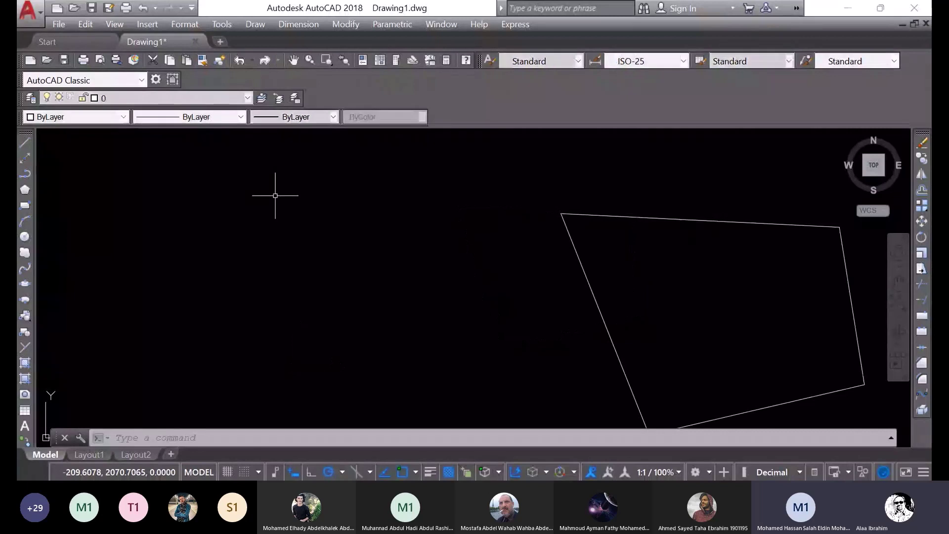
scroll(275, 196, "down", 2)
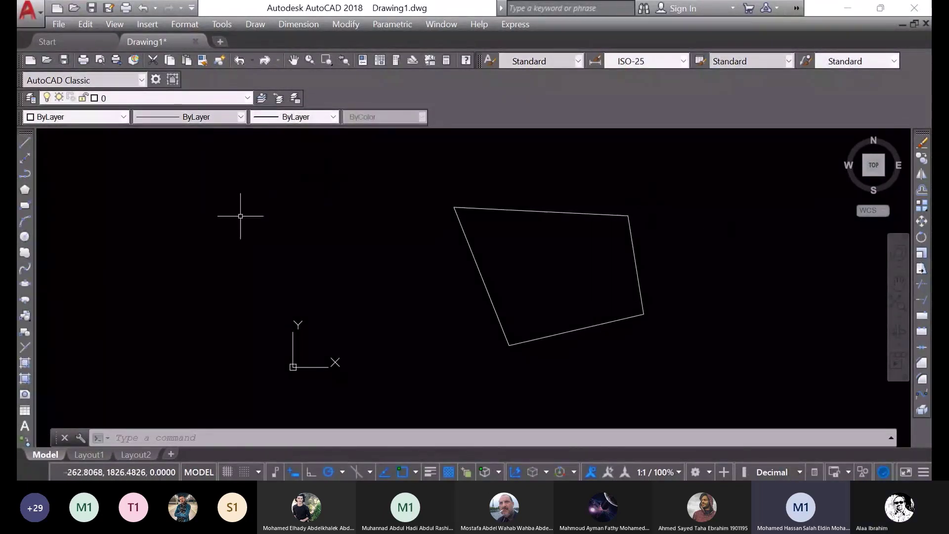
left_click(926, 145)
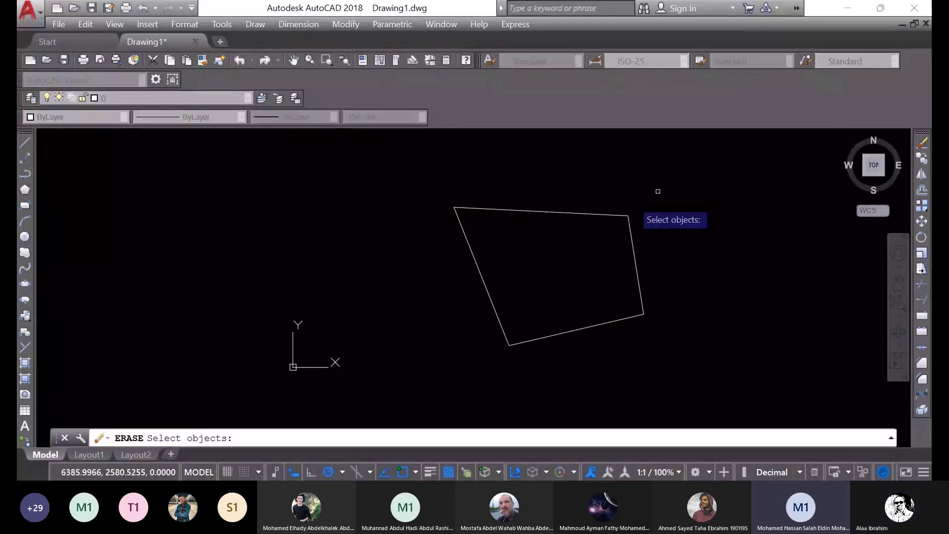
left_click(637, 191)
left_click(412, 398)
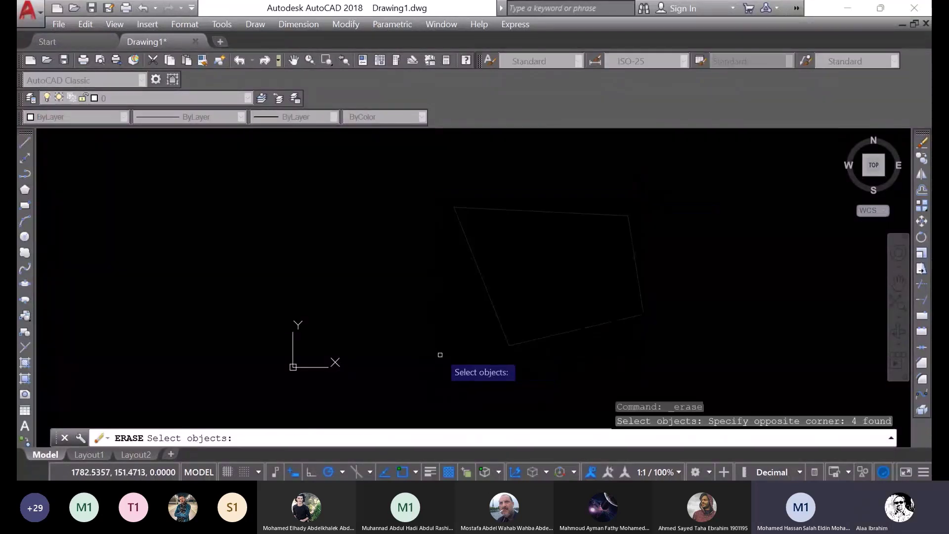
key("Return")
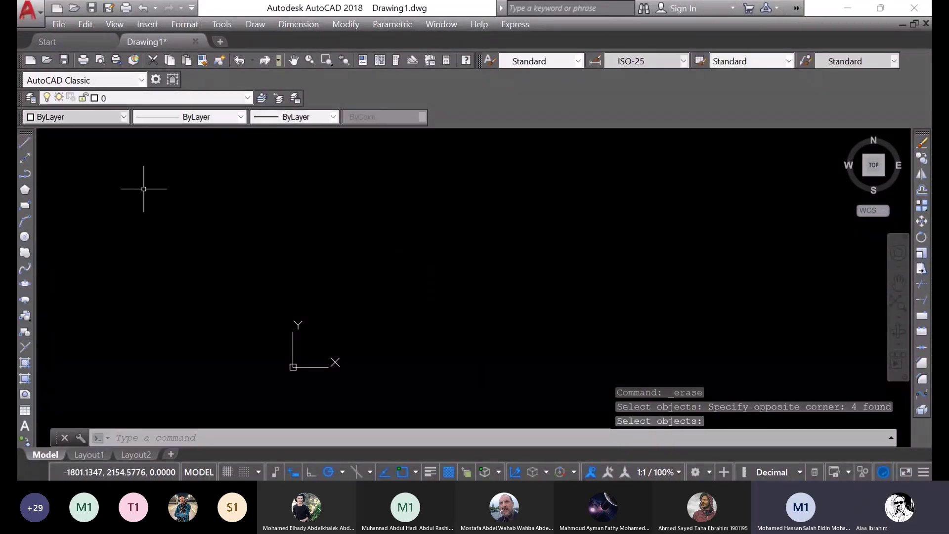
- Draw a closed four-sided outline with Line, placing its upper corners at about (1224, 2109) and (4076, 2592)
left_click(24, 142)
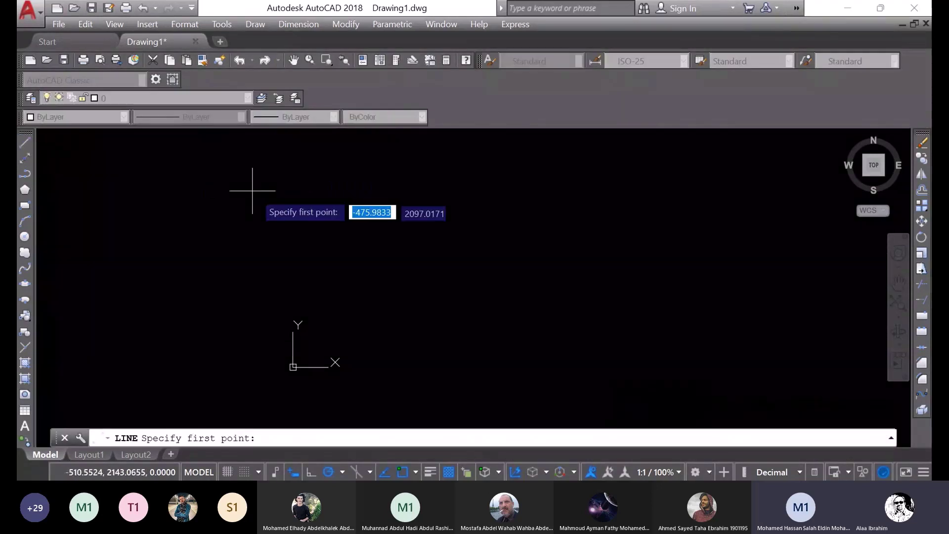
left_click(394, 192)
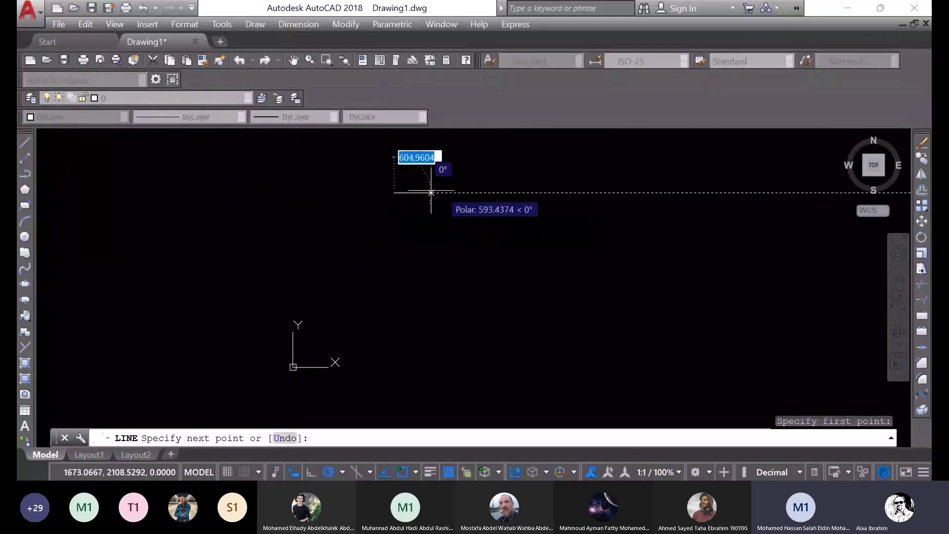
left_click(630, 153)
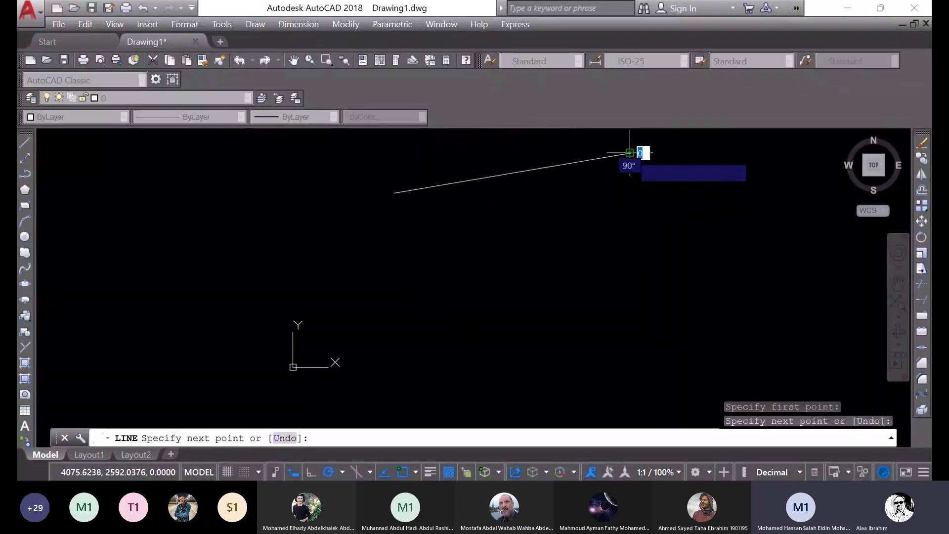
left_click(673, 349)
left_click(404, 378)
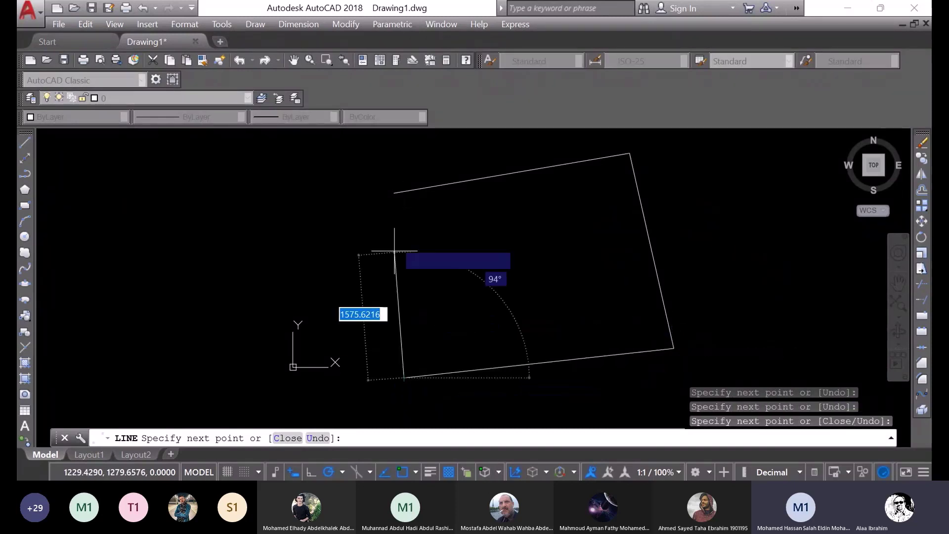
left_click(395, 194)
key("Return")
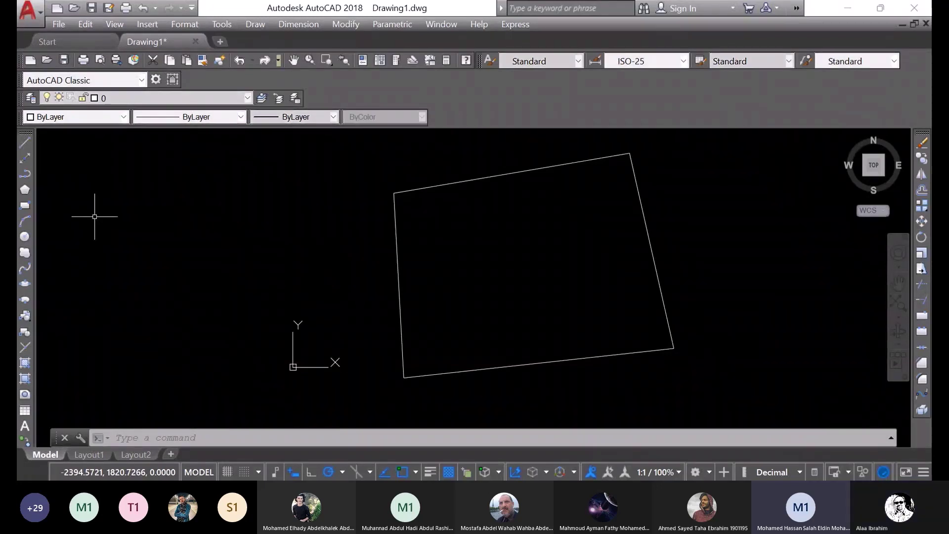
type("o")
type("ي")
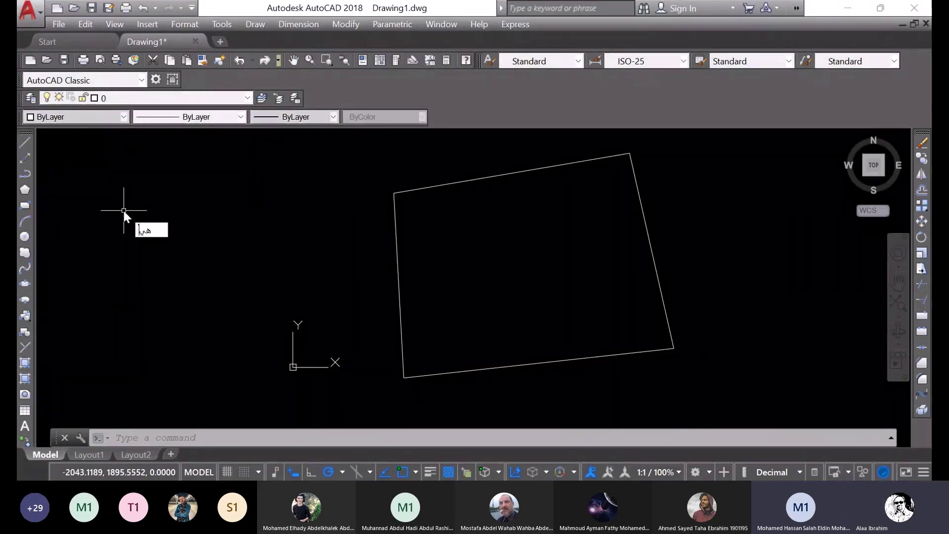
key("Return")
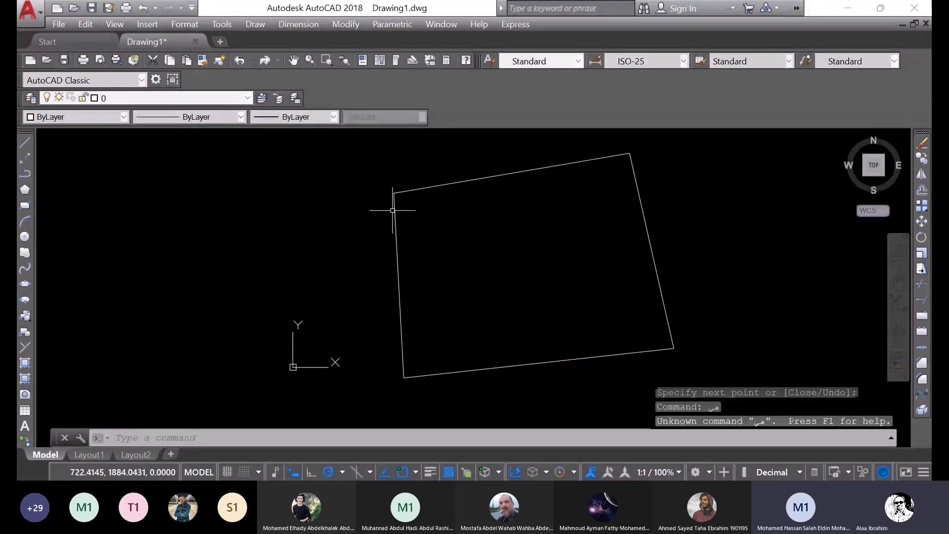
key("Return")
key("Return")
- Enlarge the command history and query the coordinates of the quadrilateral's upper-left corner with ID
scroll(271, 271, "down", 2)
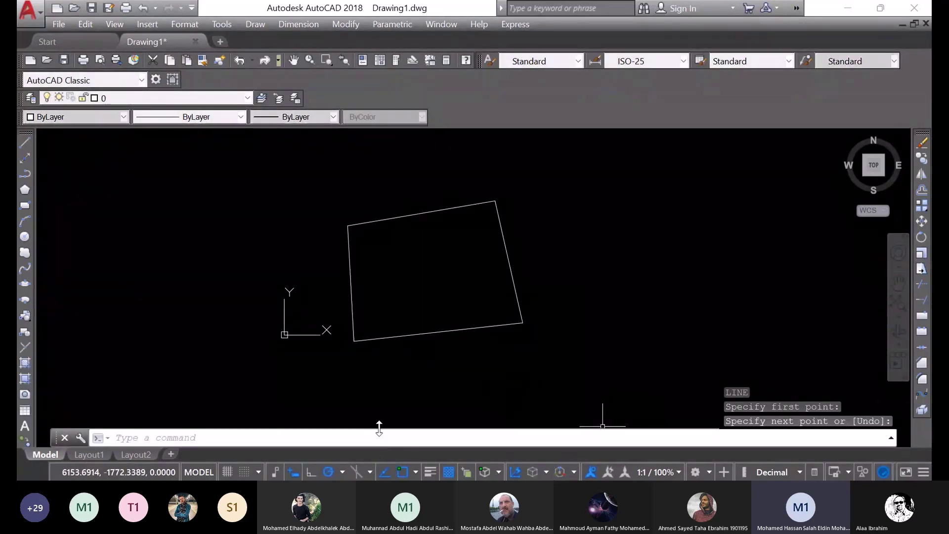
left_click(374, 443)
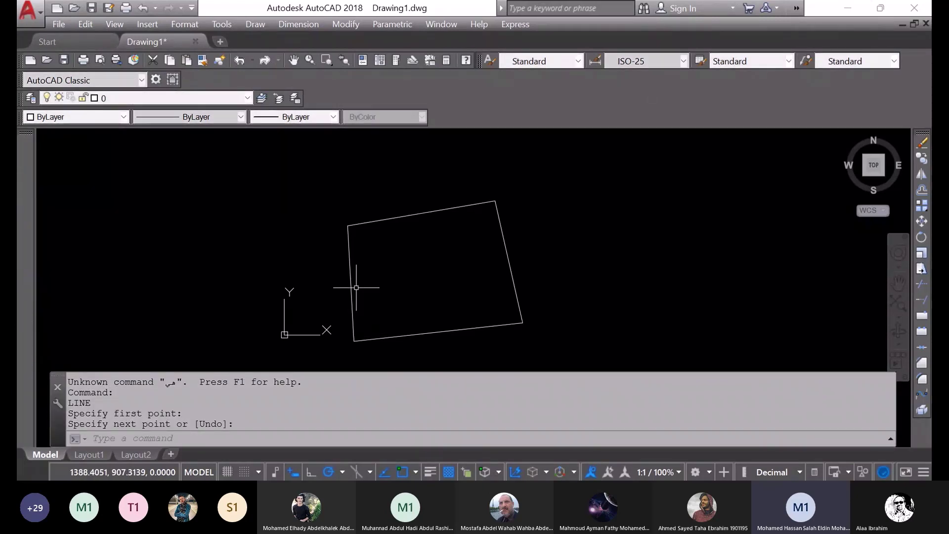
key("alt+i")
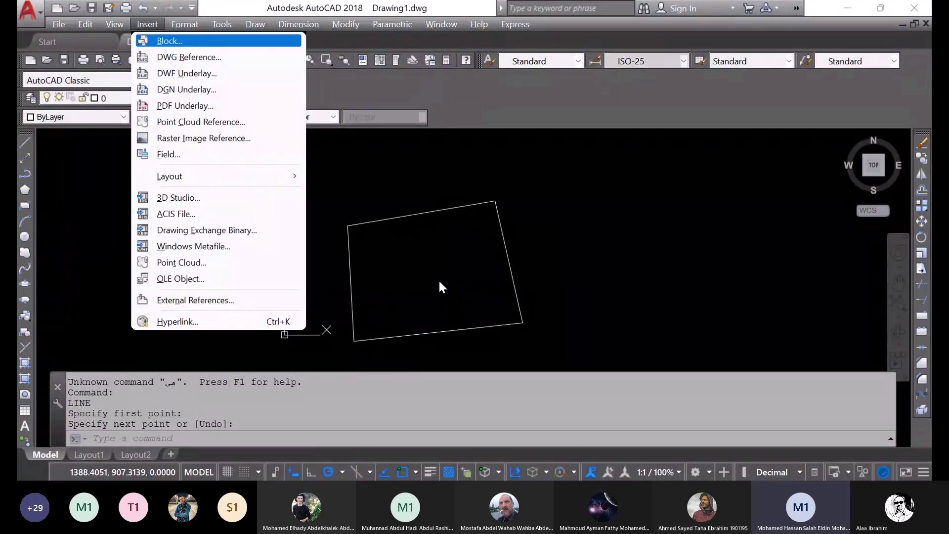
key("Escape")
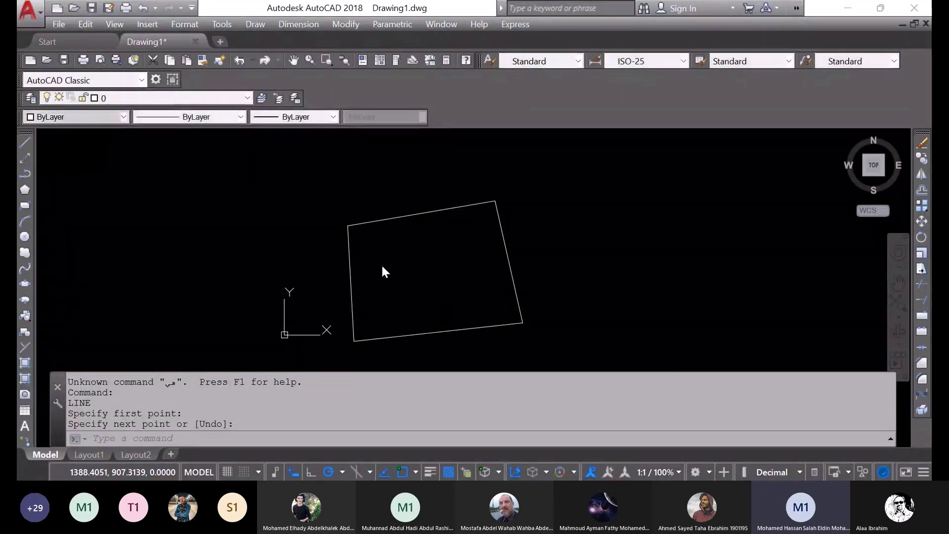
type("ID")
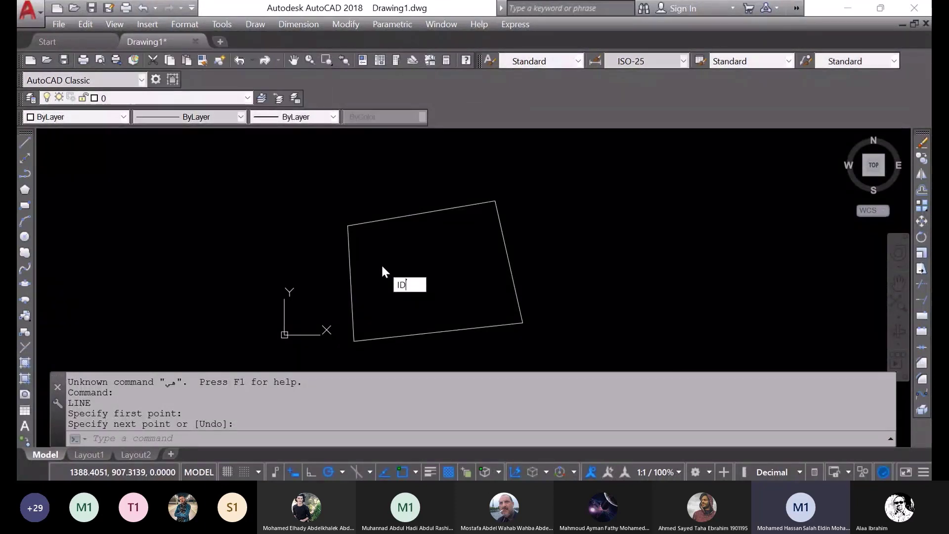
key("Return")
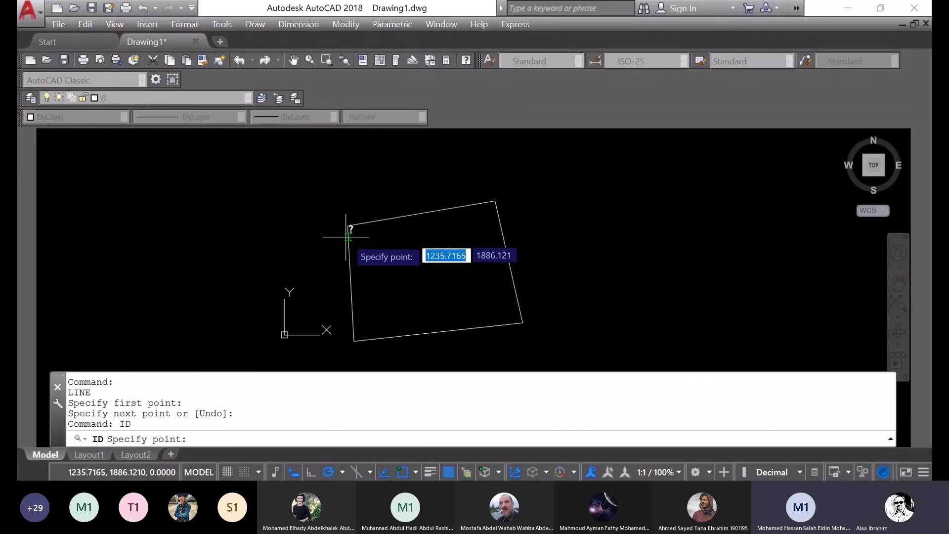
left_click(348, 226)
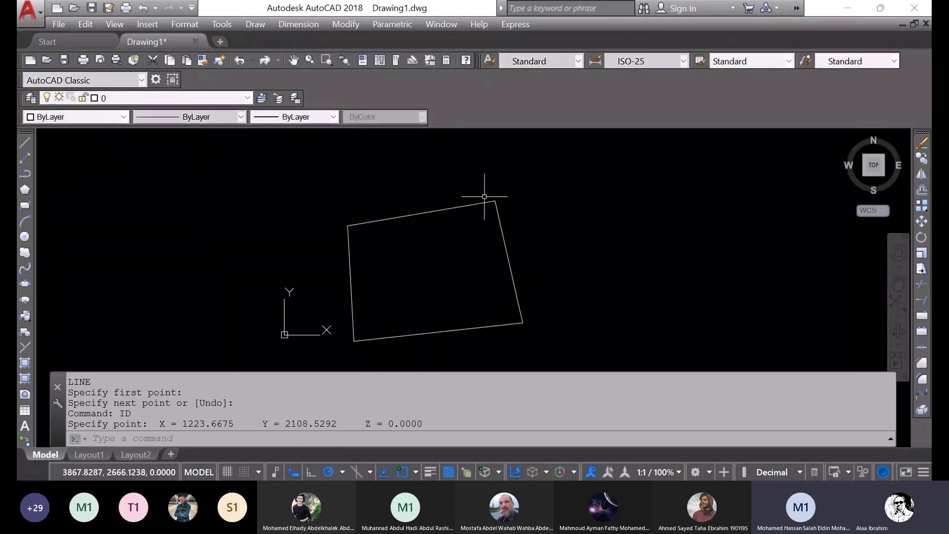
- Query the coordinates of the quadrilateral's upper-right corner with the ID command
scroll(487, 199, "up", 3)
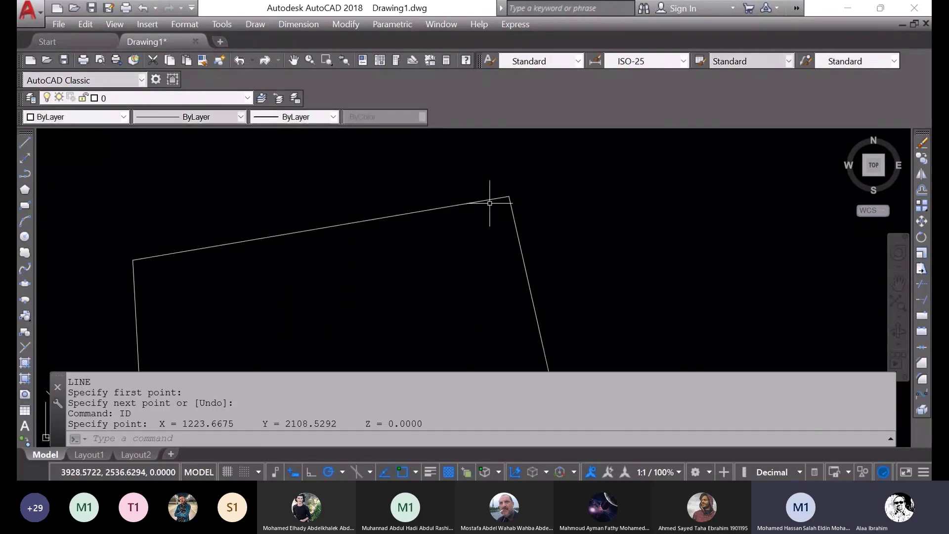
scroll(490, 203, "up", 3)
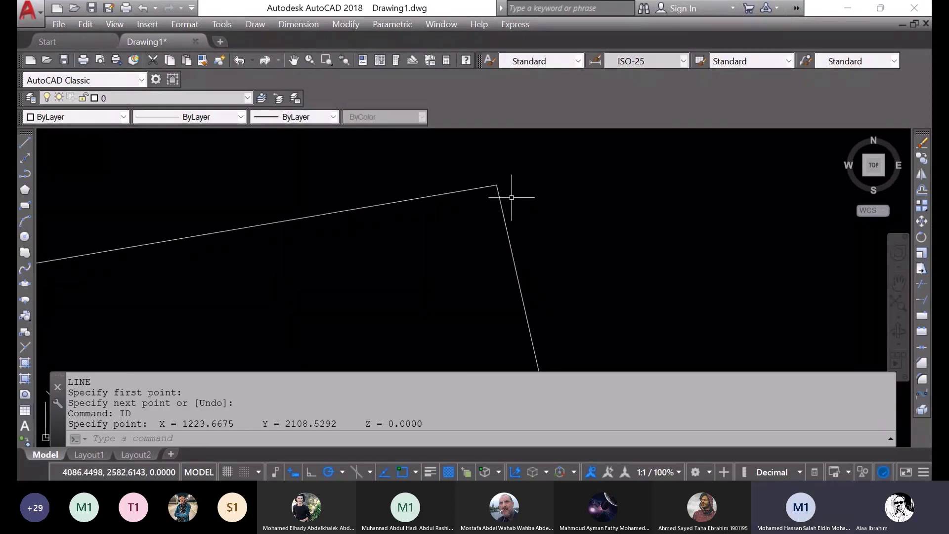
mouse_move(498, 185)
middle_mouse_down()
mouse_move(532, 195)
mouse_move(514, 185)
mouse_move(496, 192)
mouse_move(500, 170)
mouse_move(499, 179)
mouse_move(486, 151)
mouse_move(484, 179)
mouse_move(482, 149)
mouse_move(492, 217)
middle_mouse_up()
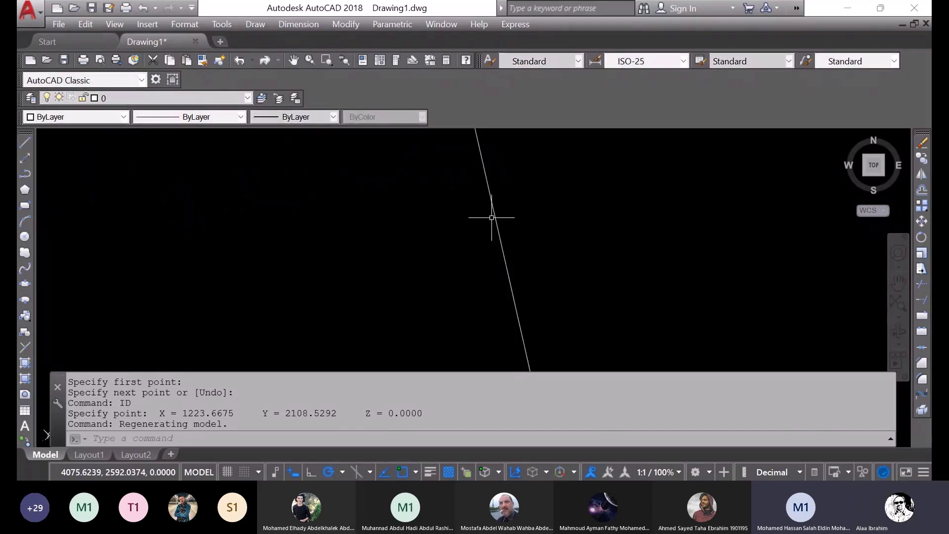
mouse_move(547, 229)
middle_mouse_down()
mouse_move(518, 168)
mouse_move(519, 220)
middle_mouse_up()
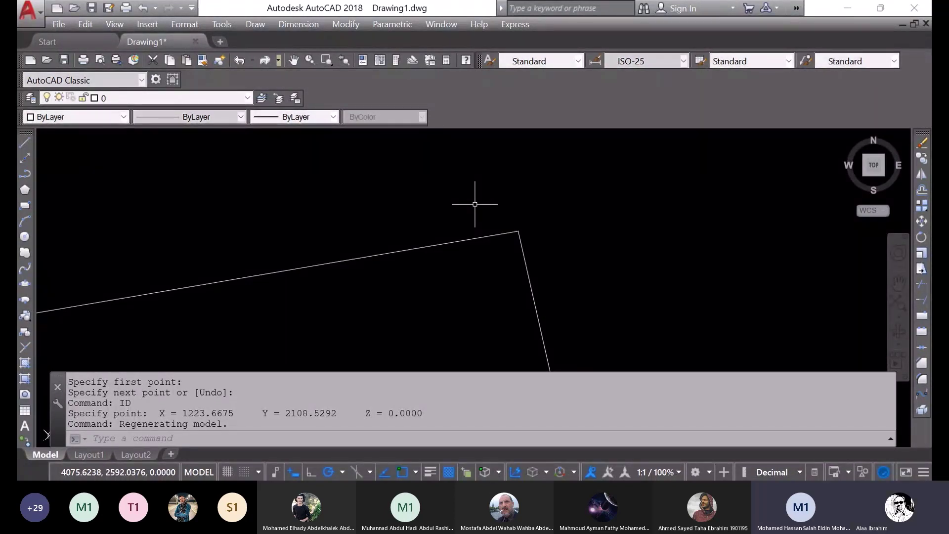
type("id")
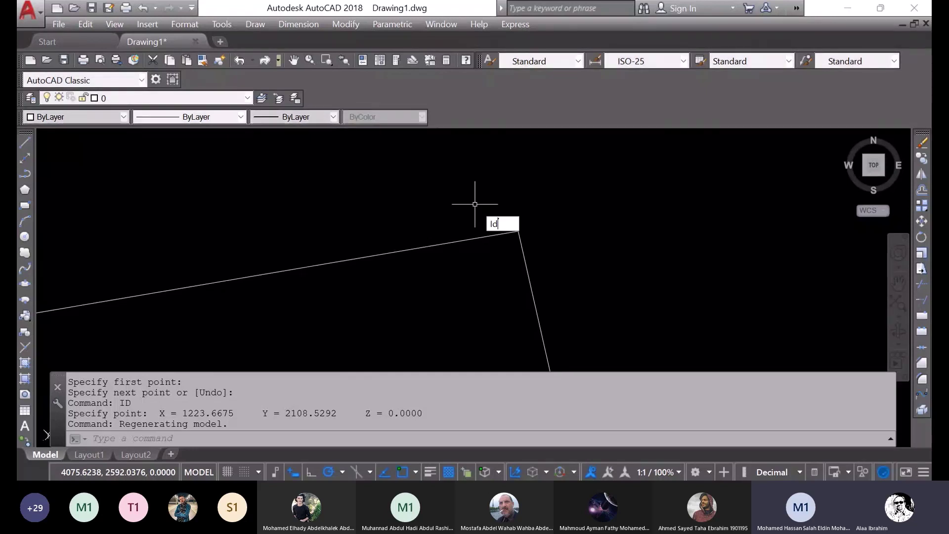
key("Return")
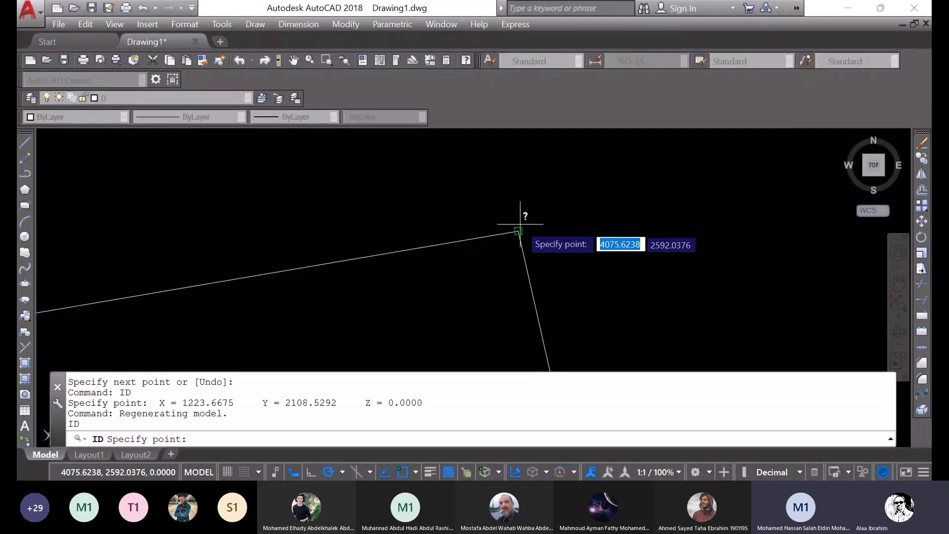
left_click(517, 231)
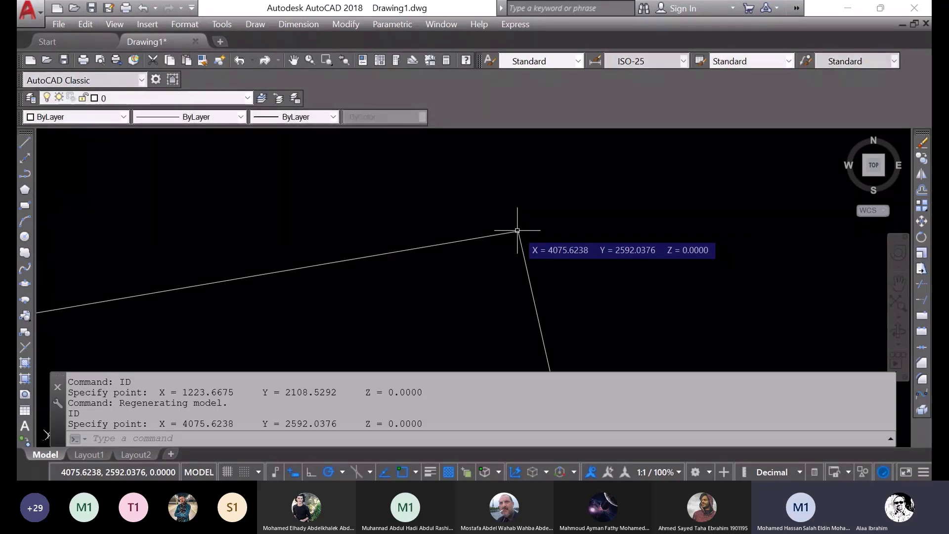
- Repeat the ID coordinate query on the same upper-right corner, snapping to its endpoint
mouse_move(517, 230)
middle_mouse_down()
mouse_move(521, 210)
mouse_move(534, 243)
mouse_move(613, 206)
mouse_move(588, 214)
middle_mouse_up()
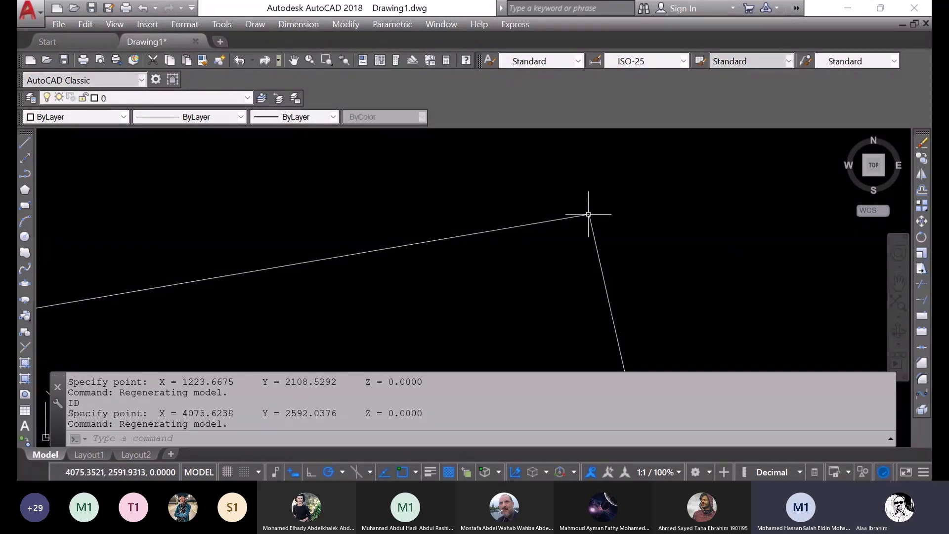
scroll(589, 214, "down", 2)
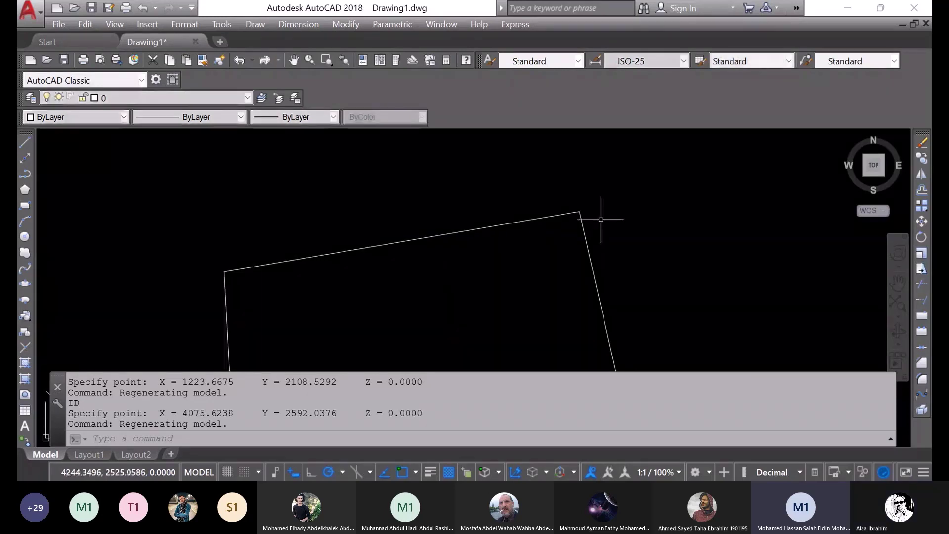
scroll(631, 244, "down", 1)
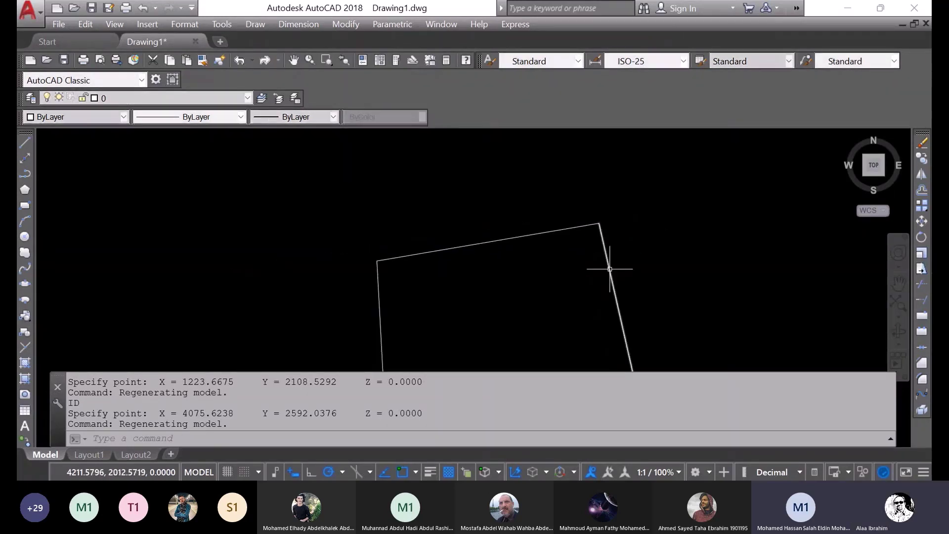
type("i")
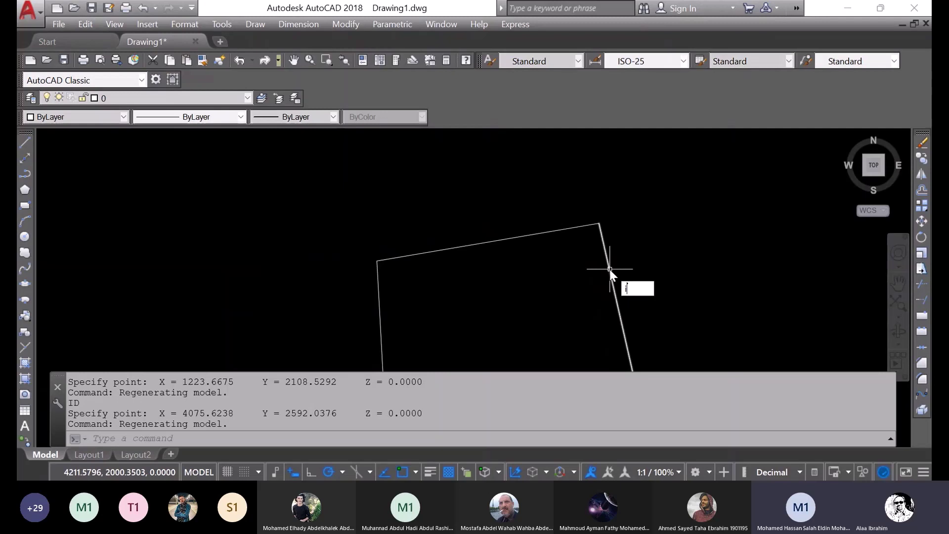
type("d")
key("Return")
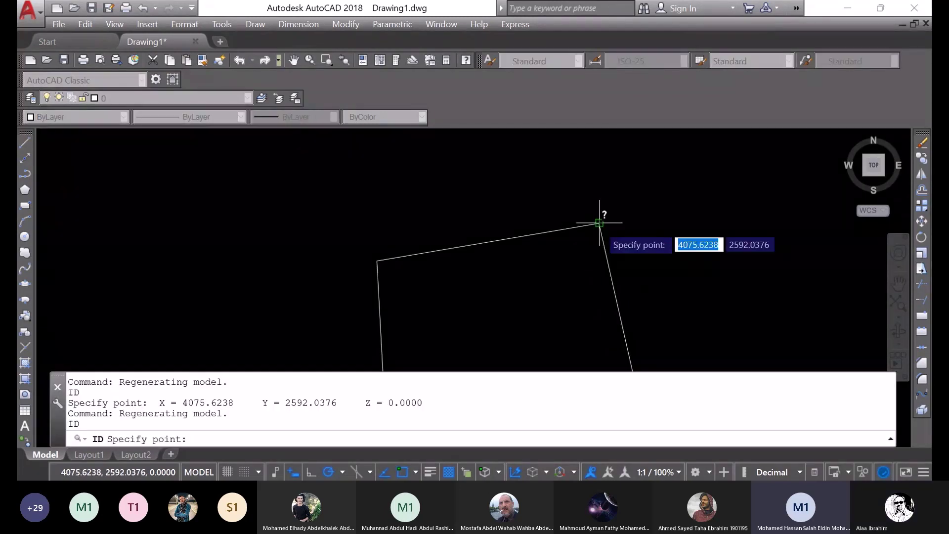
left_click(599, 223)
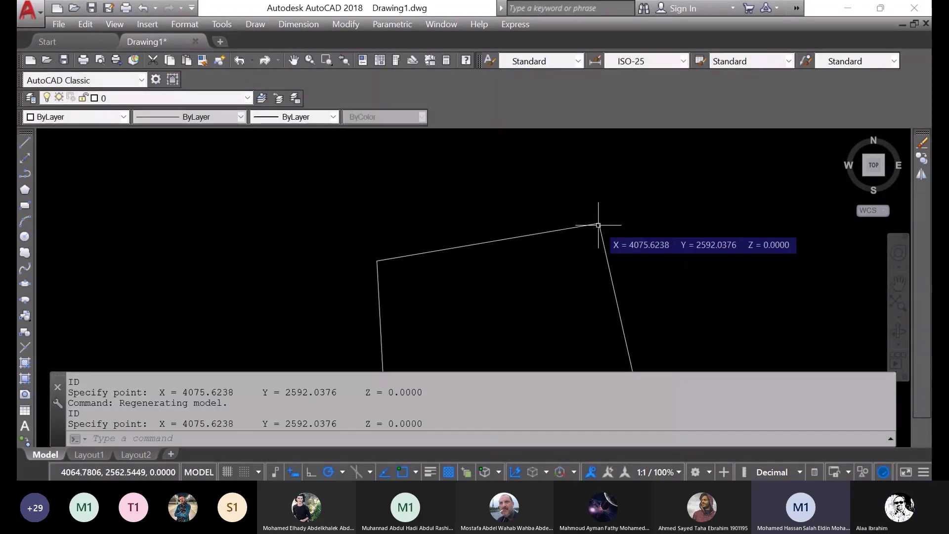